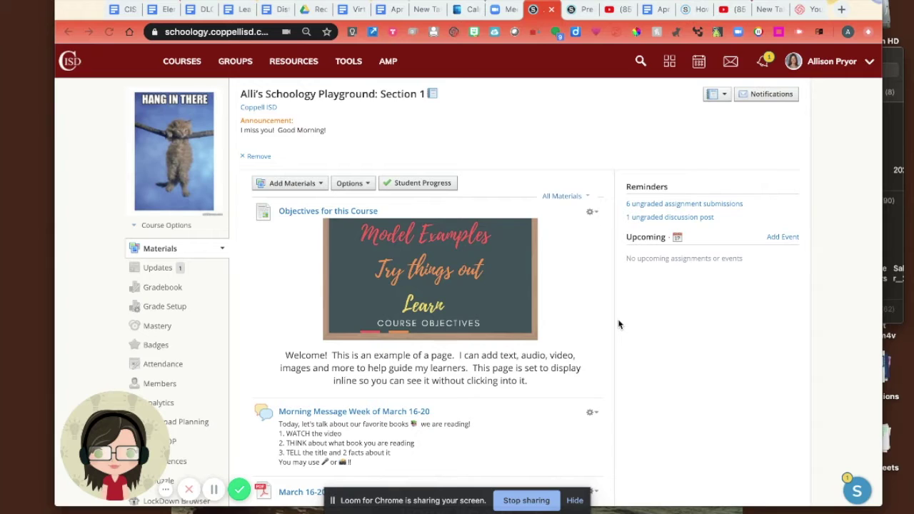
Open the resource apps in Resources, accept the data-sharing consent, and view which apps can be installed without installing any.
left_click(292, 64)
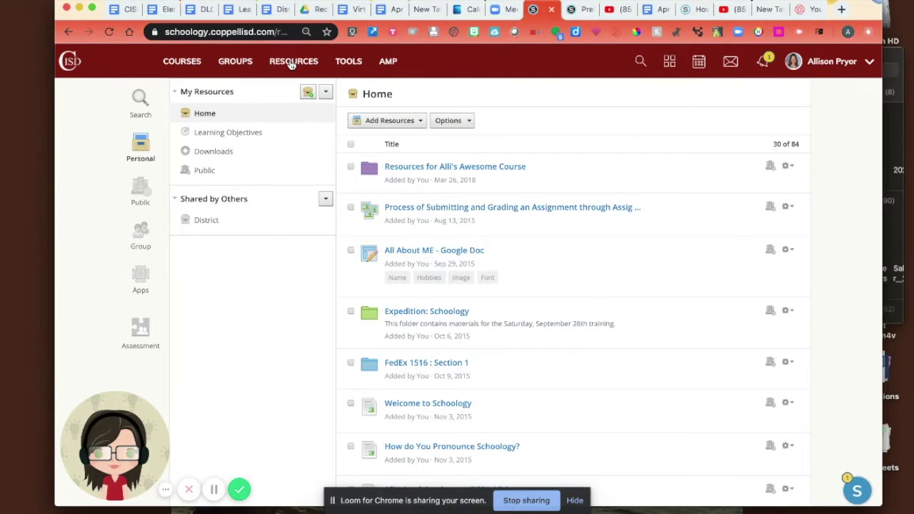
left_click(140, 291)
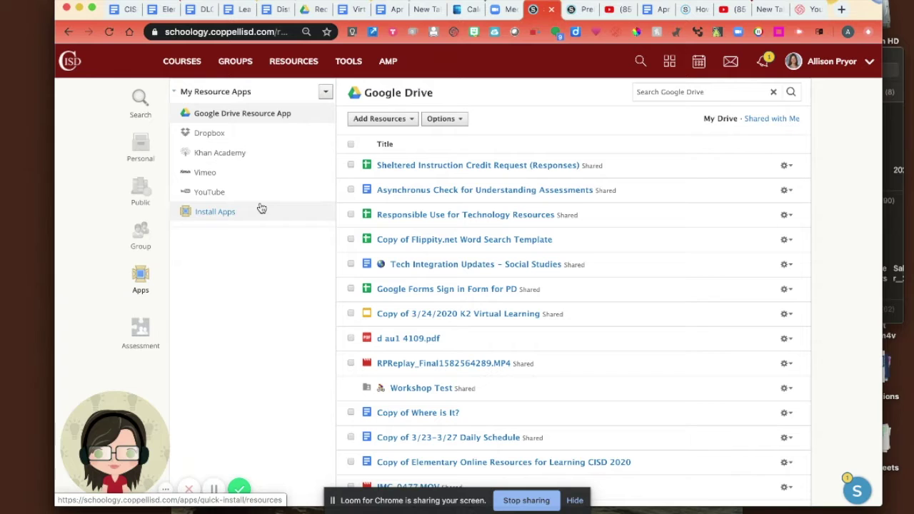
left_click(212, 220)
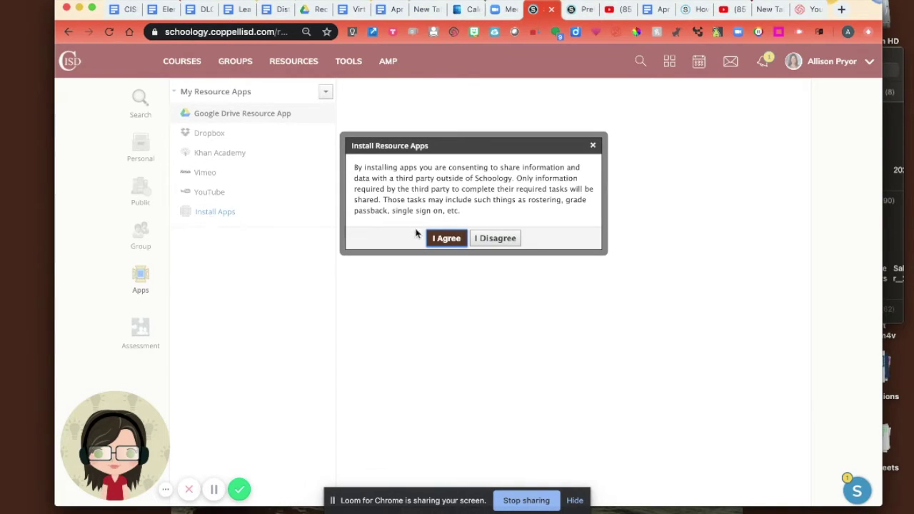
left_click(447, 240)
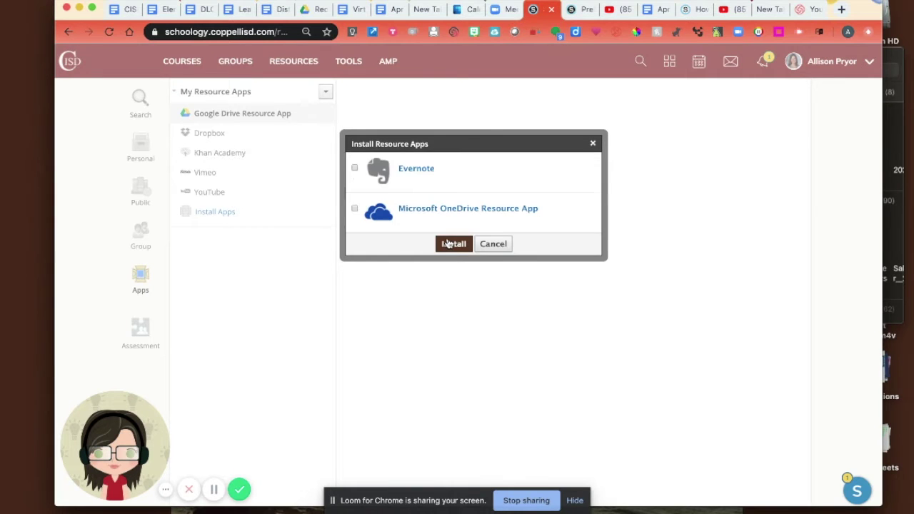
scroll(418, 199, "down", 3)
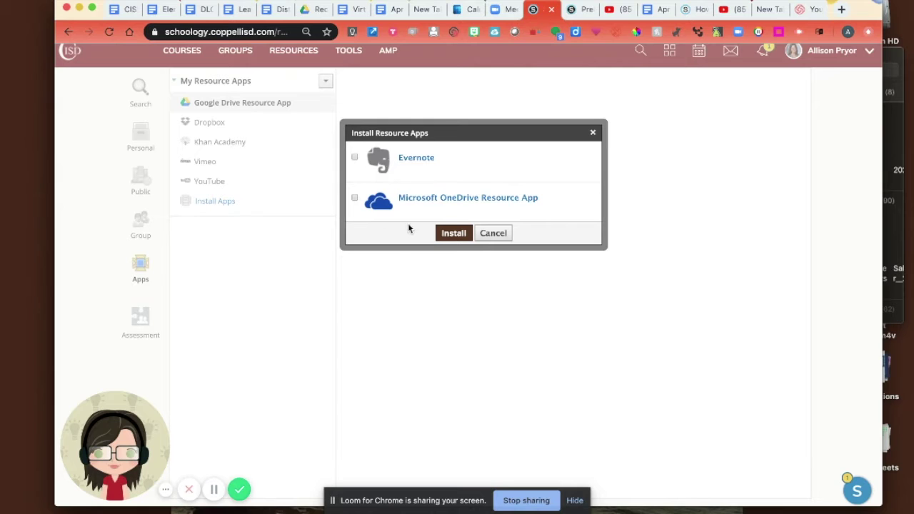
left_click(492, 233)
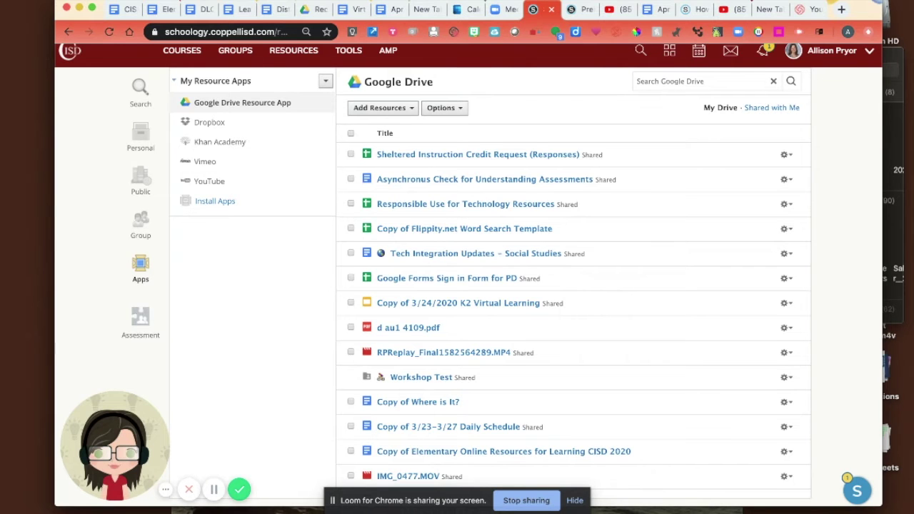
Switch to YouTube and look over the page of the video "A Pep Talk from Kid President to You".
left_click(611, 10)
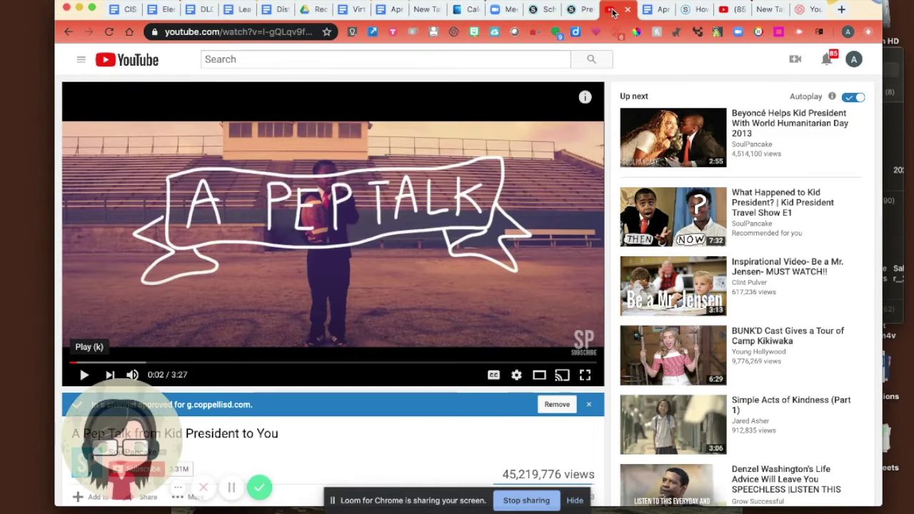
scroll(306, 343, "down", 3)
scroll(304, 345, "up", 2)
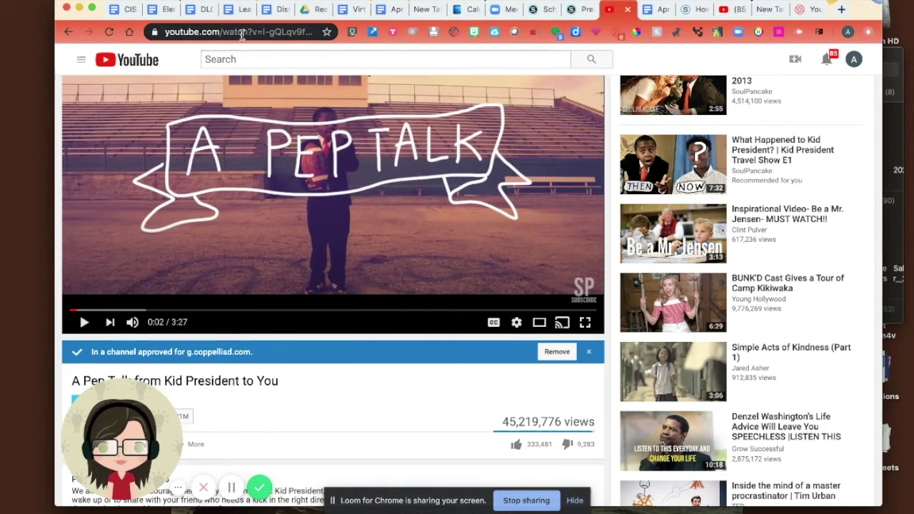
Switch back to Schoology, open the Schoology Playground: Section 1 course, and view the kinds of materials that can be added.
left_click(539, 10)
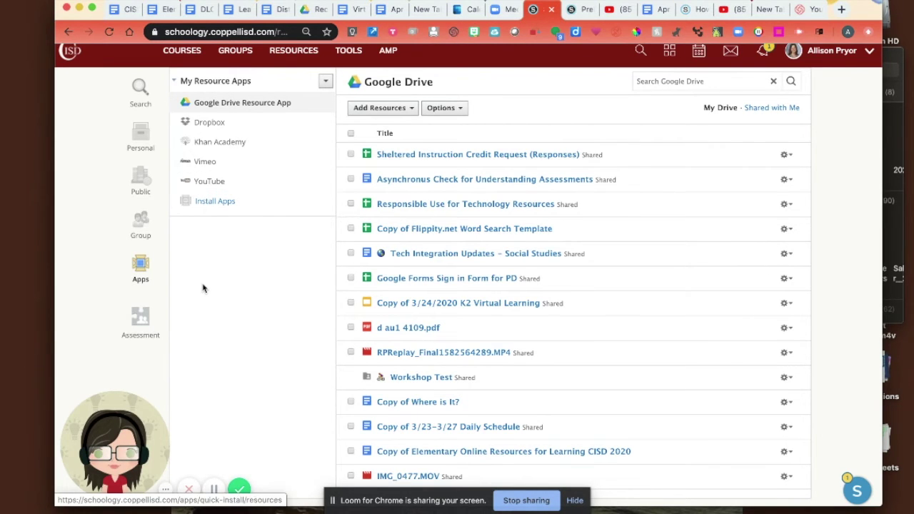
scroll(202, 287, "up", 1)
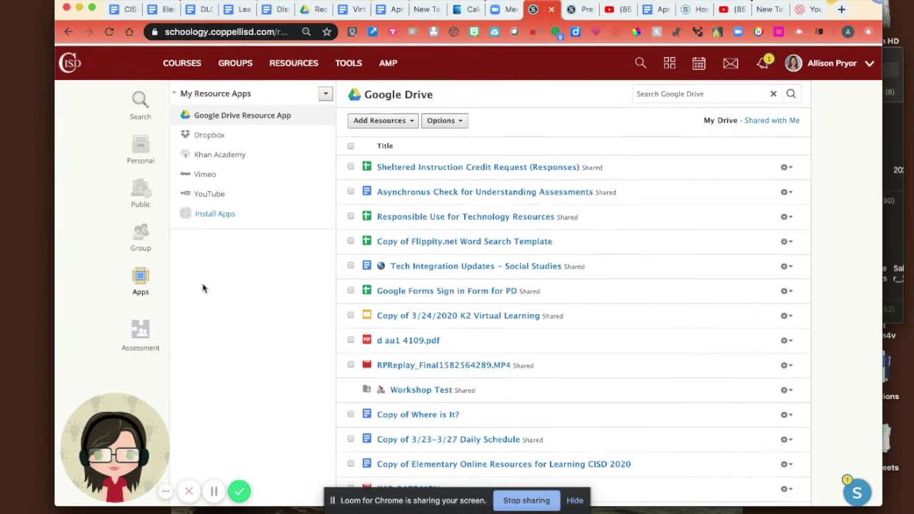
left_click(184, 64)
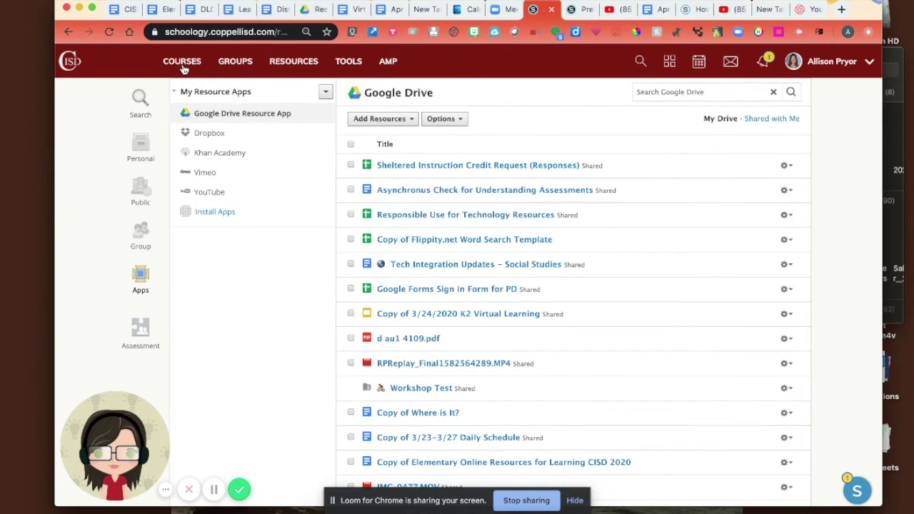
left_click(148, 200)
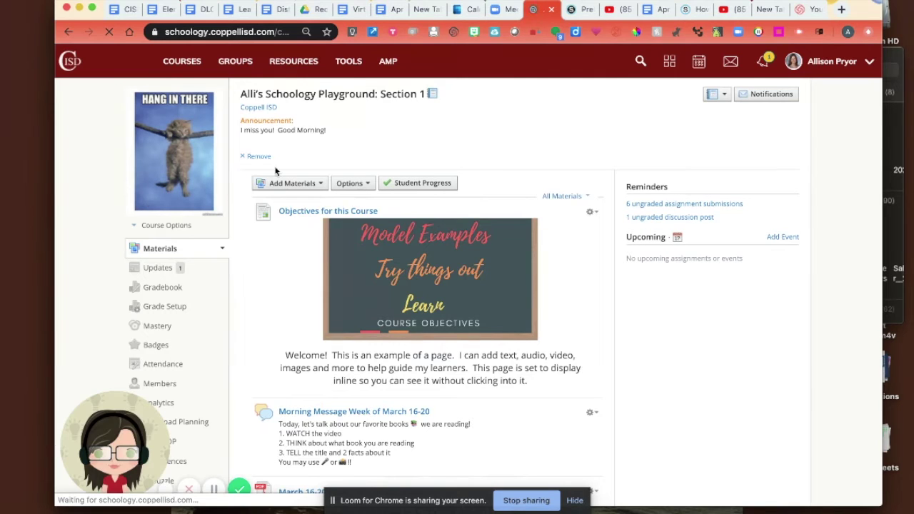
left_click(288, 184)
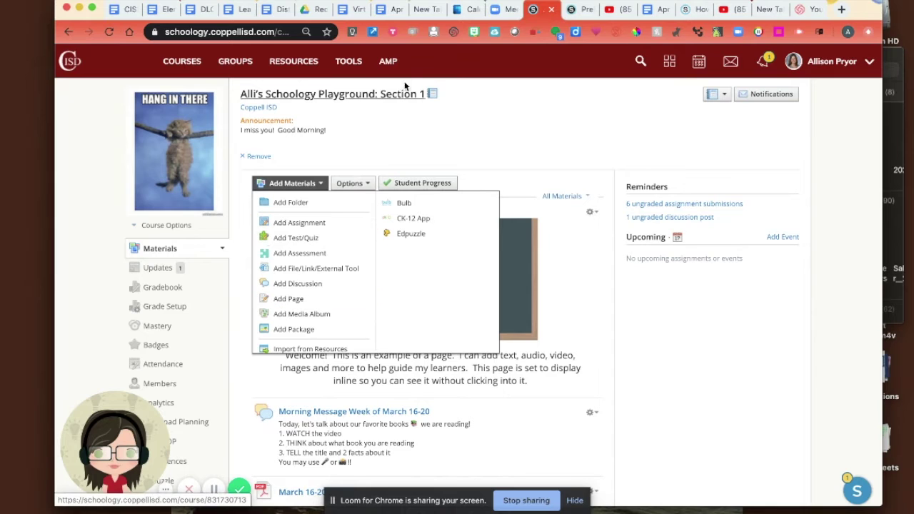
left_click(507, 131)
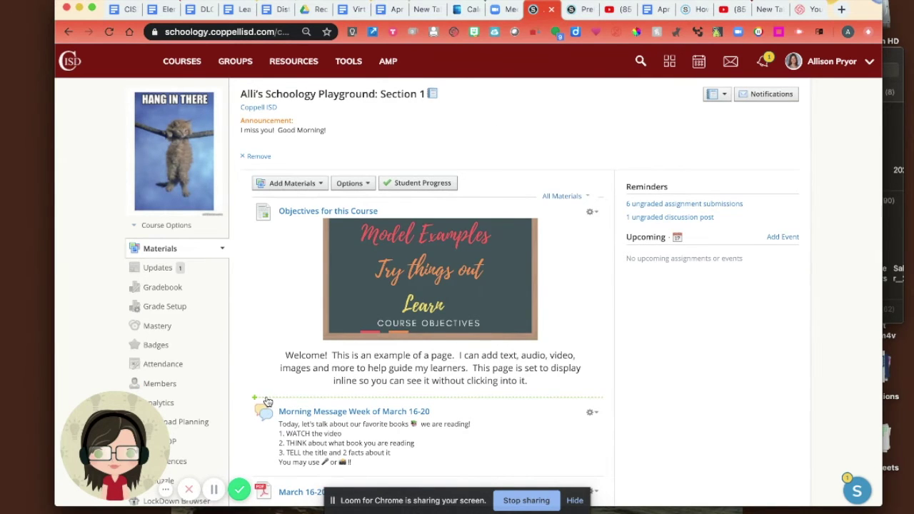
Start a new page titled "Kid President" between the Morning Message discussion and the March 16-20 Family Fun Choice Boards.
scroll(264, 401, "down", 3)
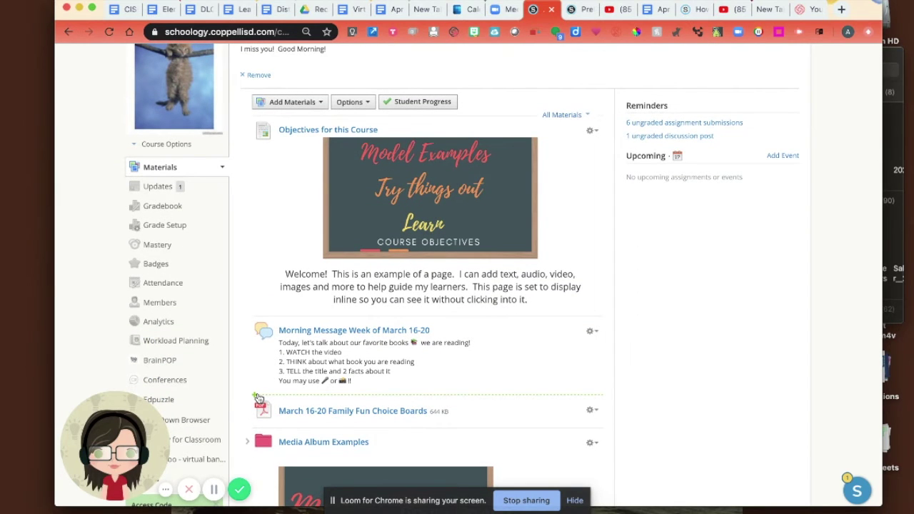
left_click(258, 397)
scroll(258, 397, "down", 4)
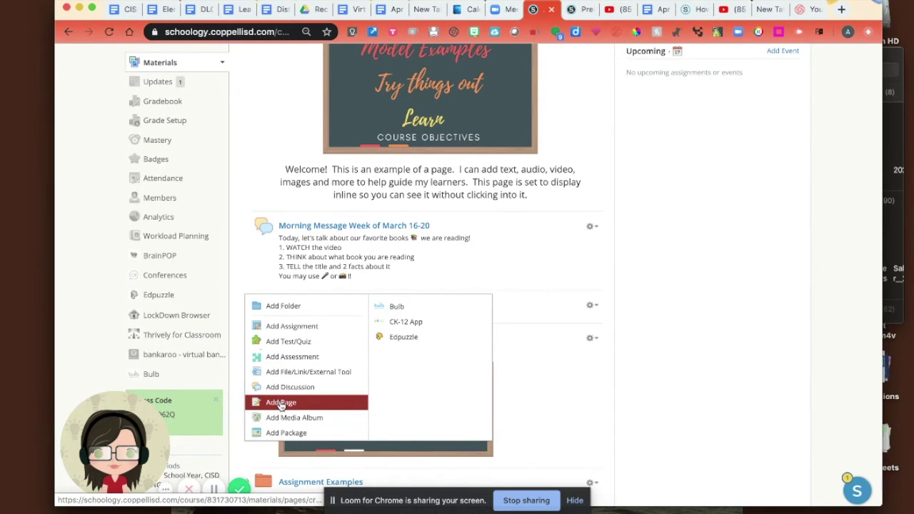
left_click(280, 402)
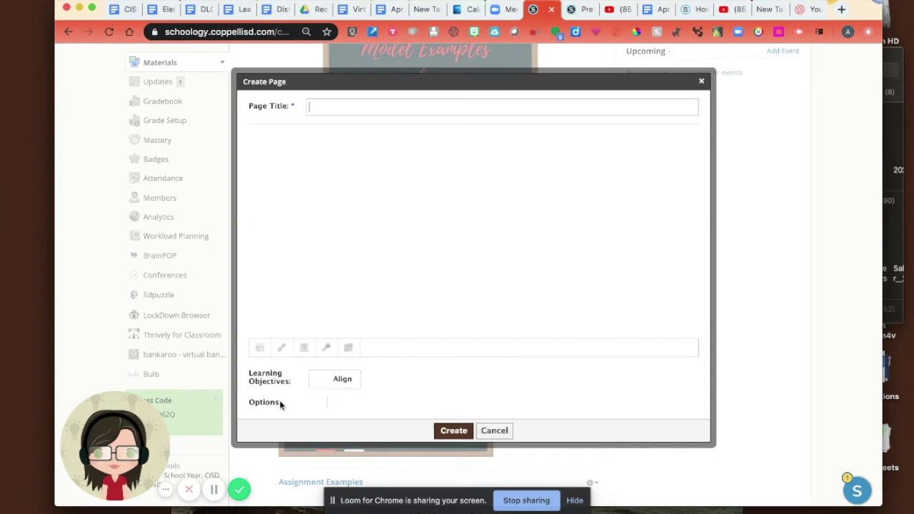
type("Ki")
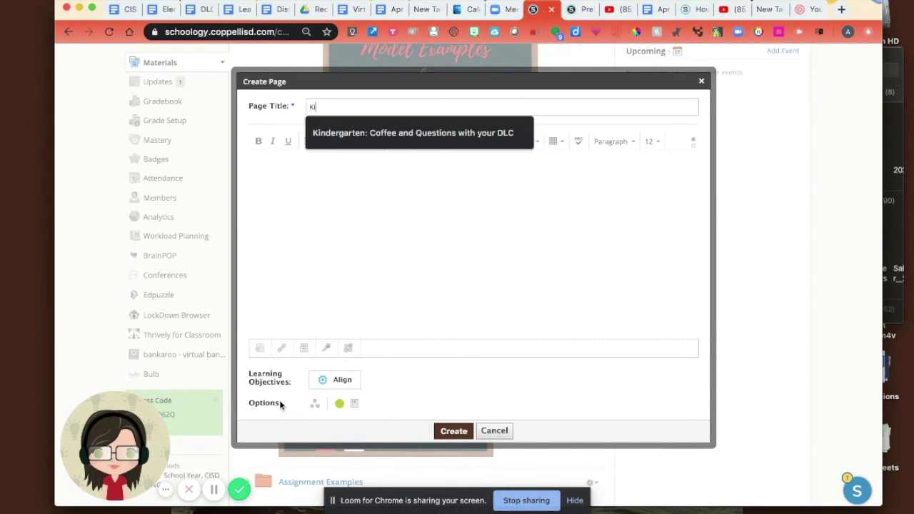
type("d President")
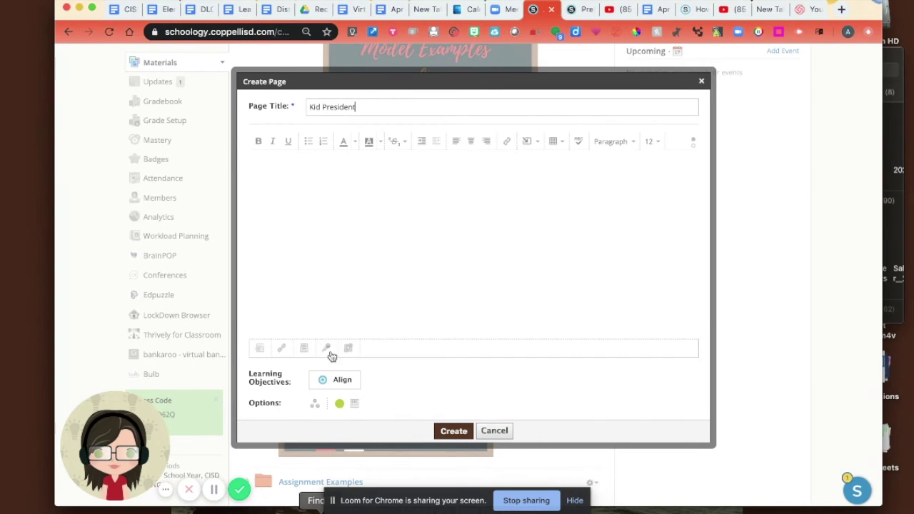
Insert content from the YouTube resource app into the page body, searching for "kid president".
left_click(379, 258)
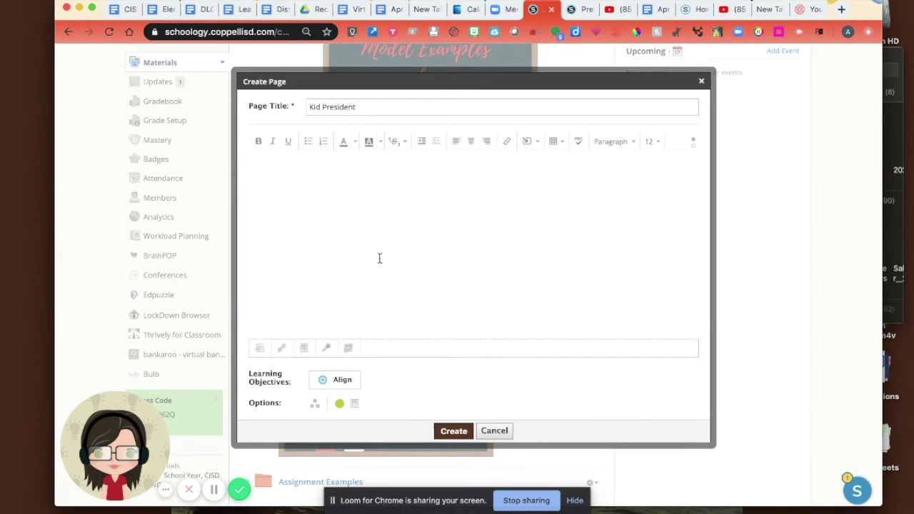
left_click(537, 147)
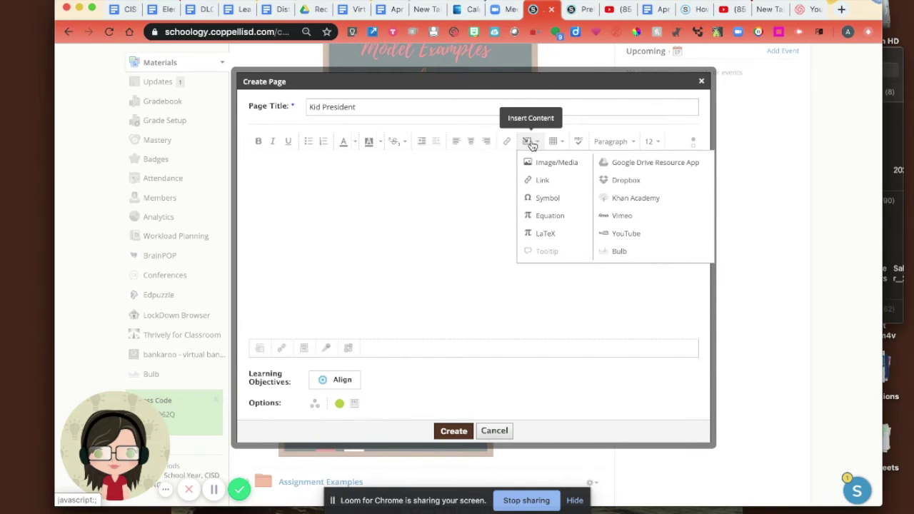
left_click(617, 237)
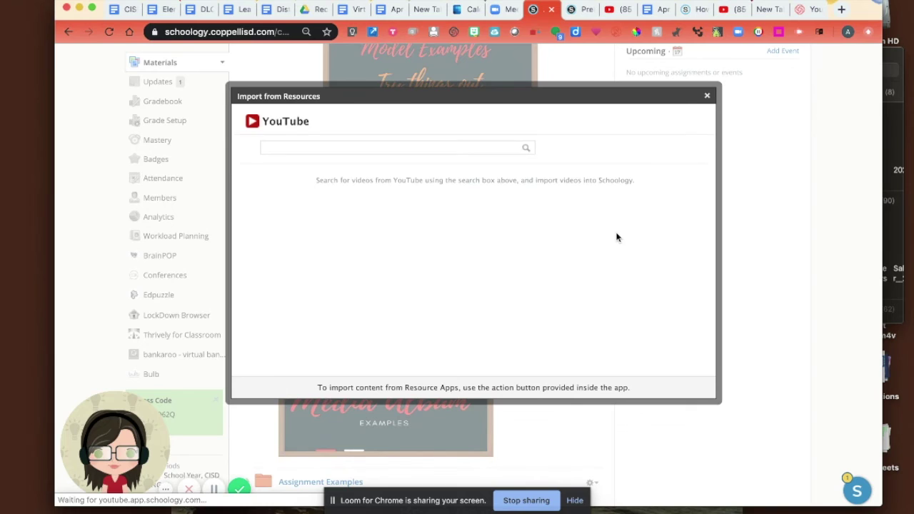
left_click(372, 148)
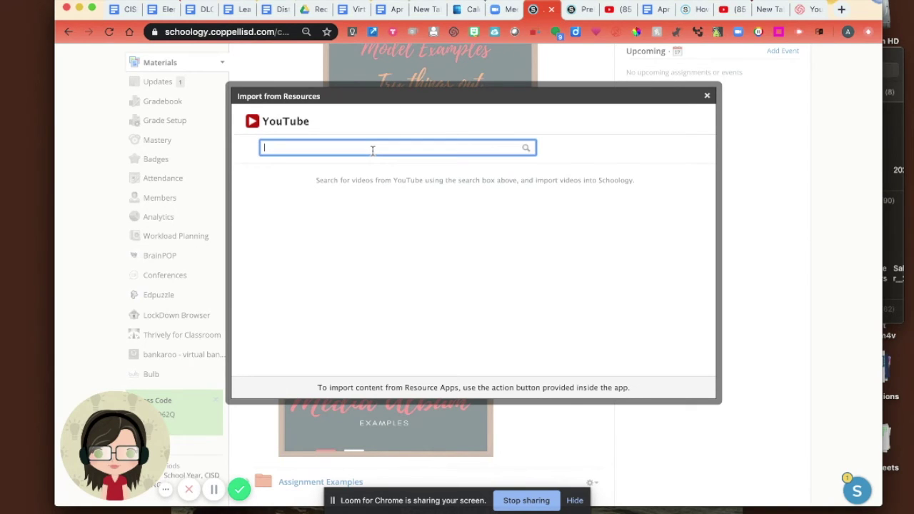
type("kid president")
key("Return")
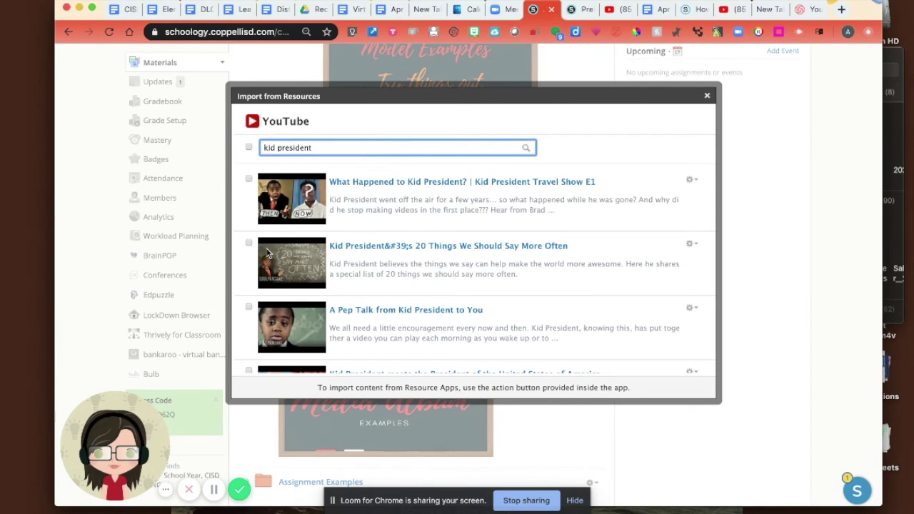
Import the video "A Pep Talk from Kid President to You" as an embed and center it in the page.
left_click(248, 307)
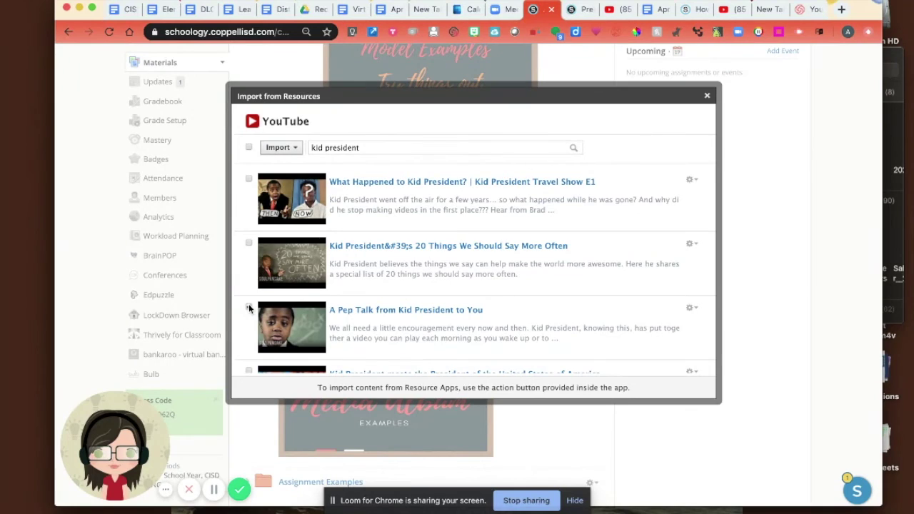
left_click(294, 149)
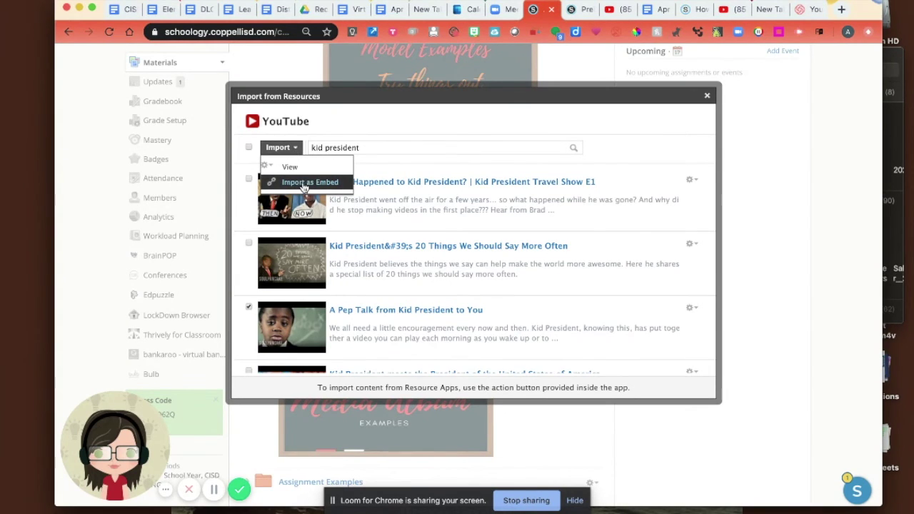
left_click(304, 184)
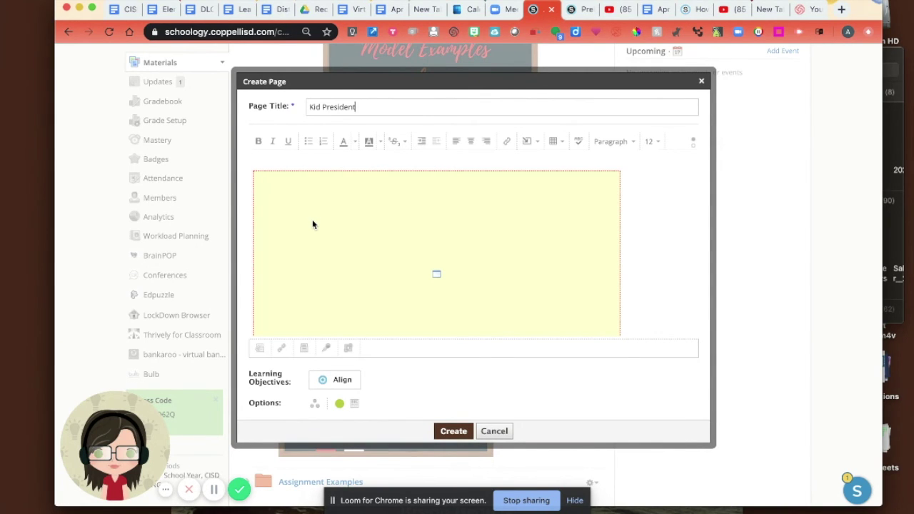
left_click(312, 224)
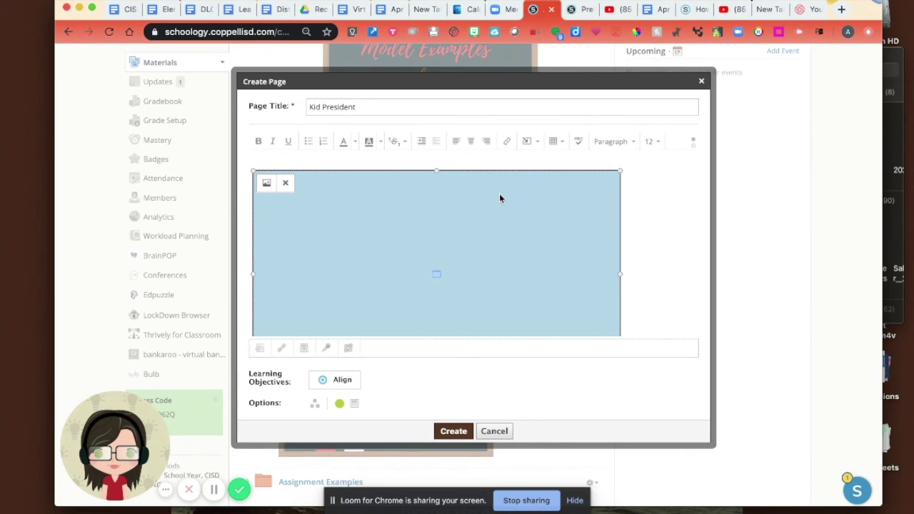
left_click(471, 142)
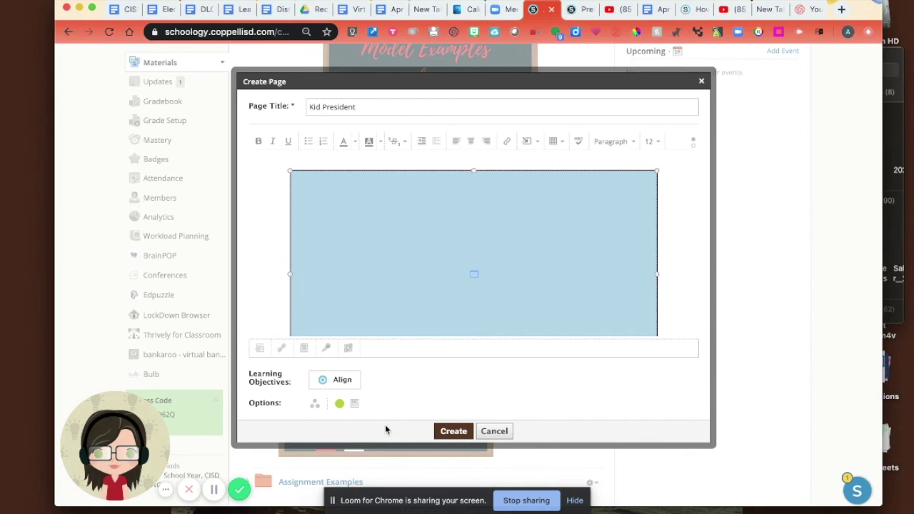
Create the Kid President page and open it from the course materials.
left_click(454, 431)
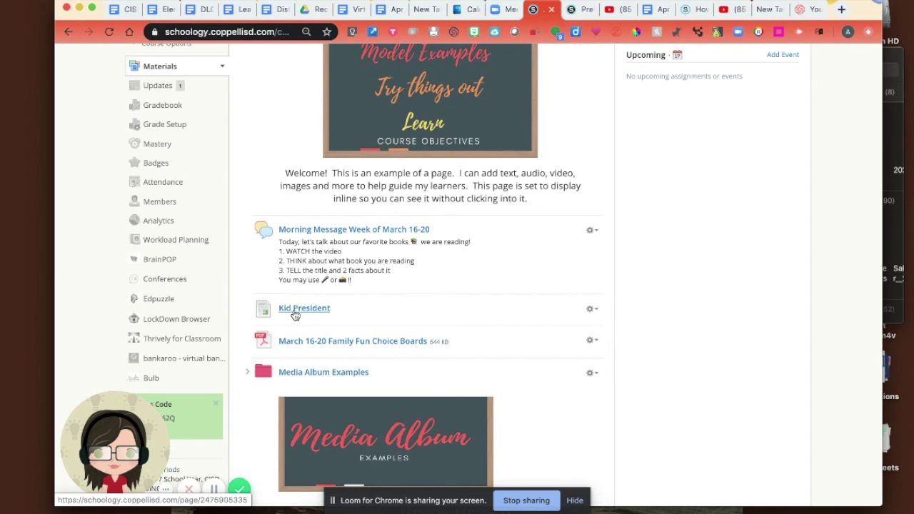
left_click(294, 312)
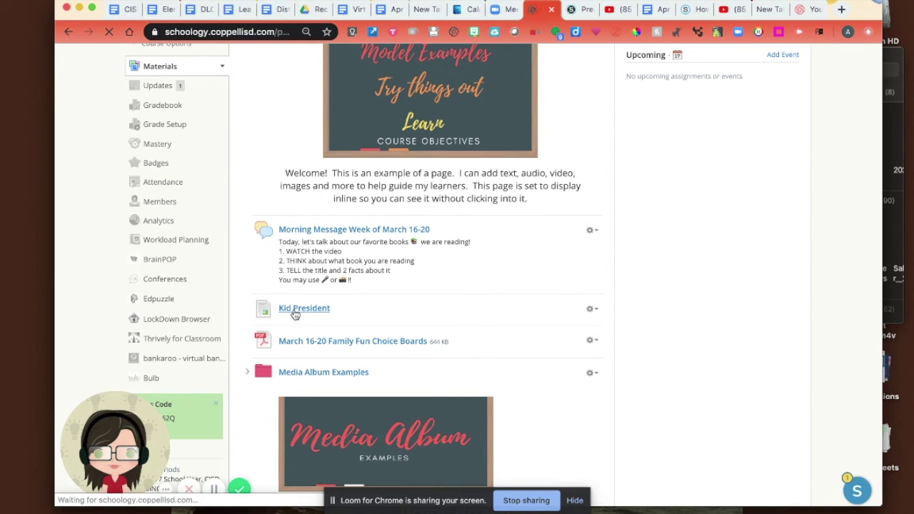